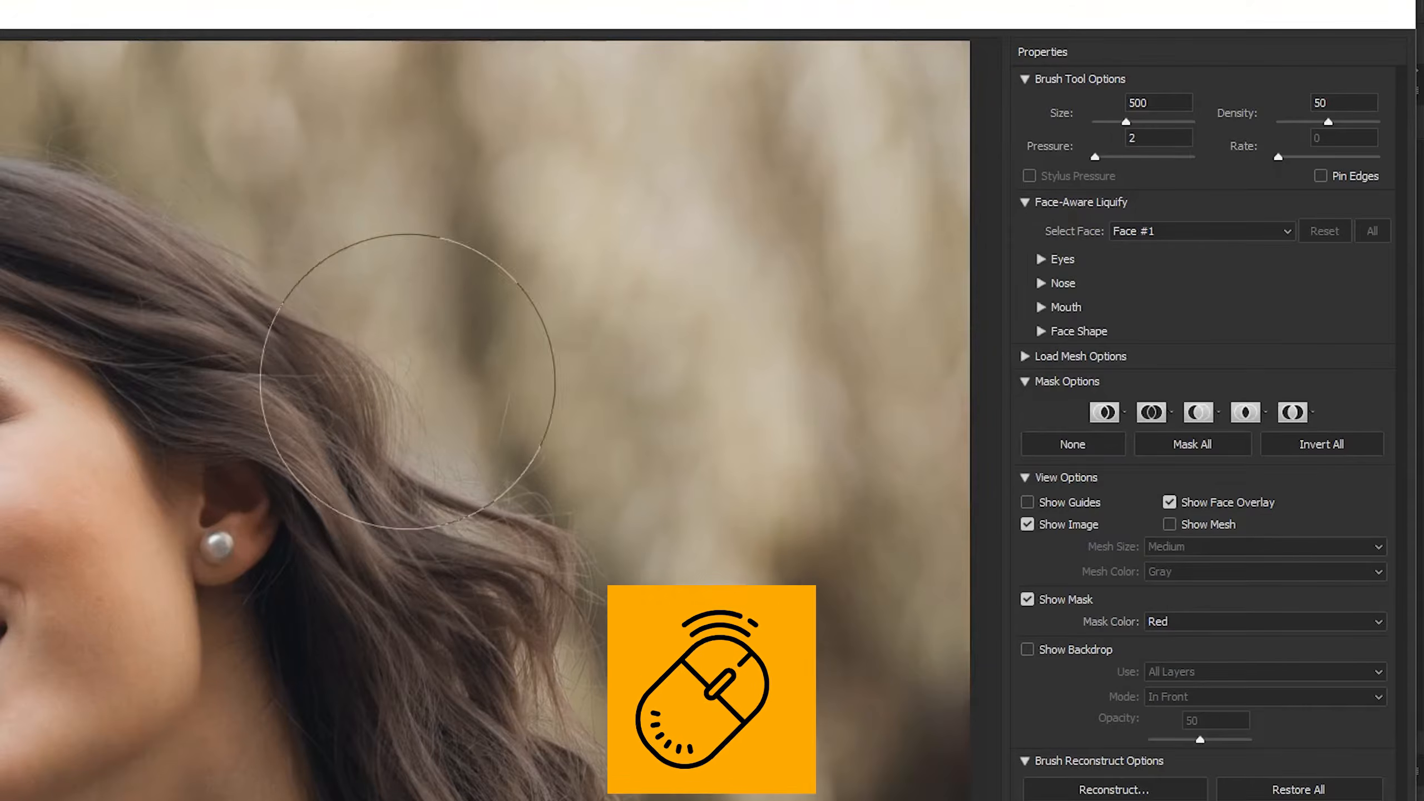
# Step: Try pushing the hair outward with the size 500 warp brush at pressures 2 and 100, and remove all brushed distortions
pyautogui.moveTo(315, 457)
pyautogui.mouseDown()
pyautogui.moveTo(223, 509)
pyautogui.moveTo(96, 525)
pyautogui.moveTo(270, 334)
pyautogui.moveTo(513, 532)
pyautogui.mouseUp()
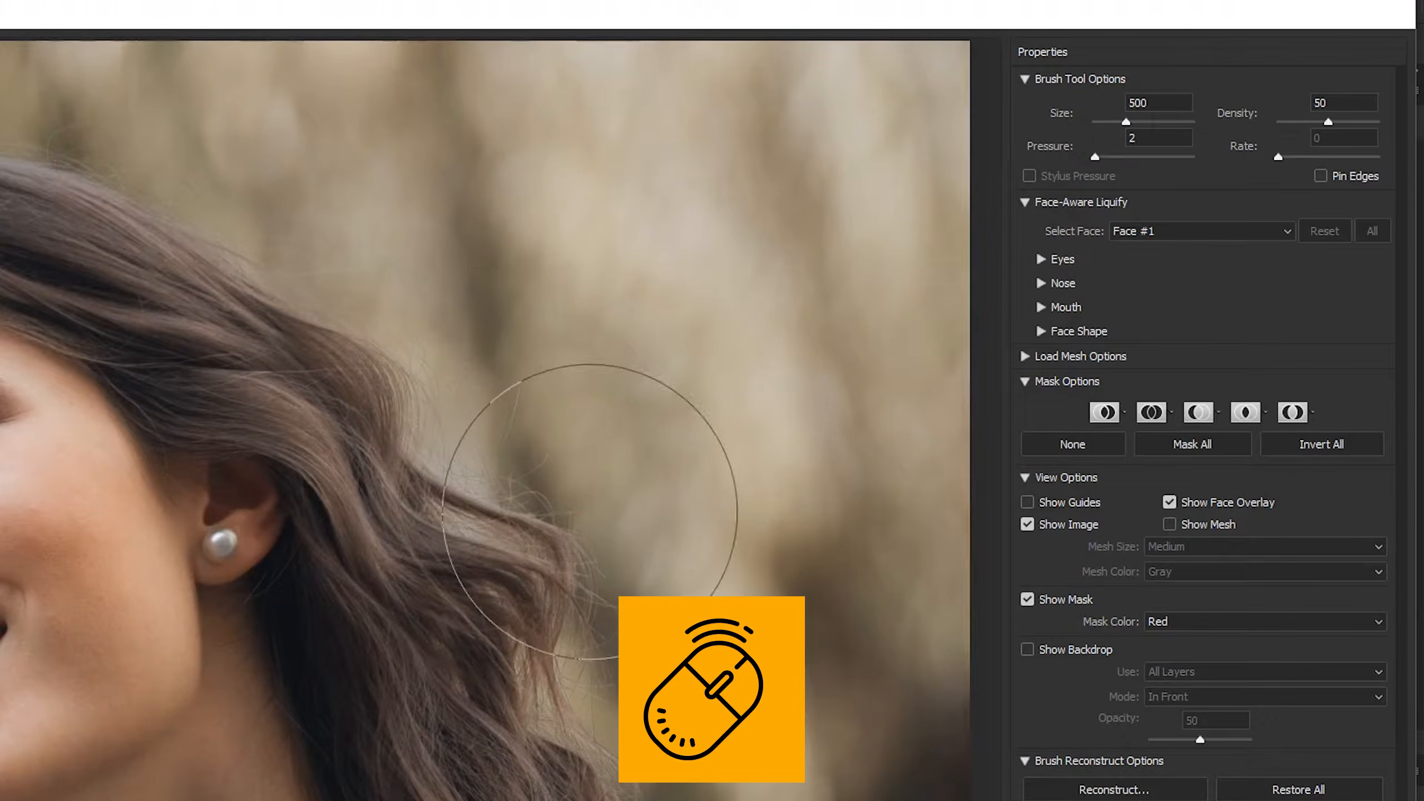
pyautogui.moveTo(1095, 157); pyautogui.dragTo(1205, 160)
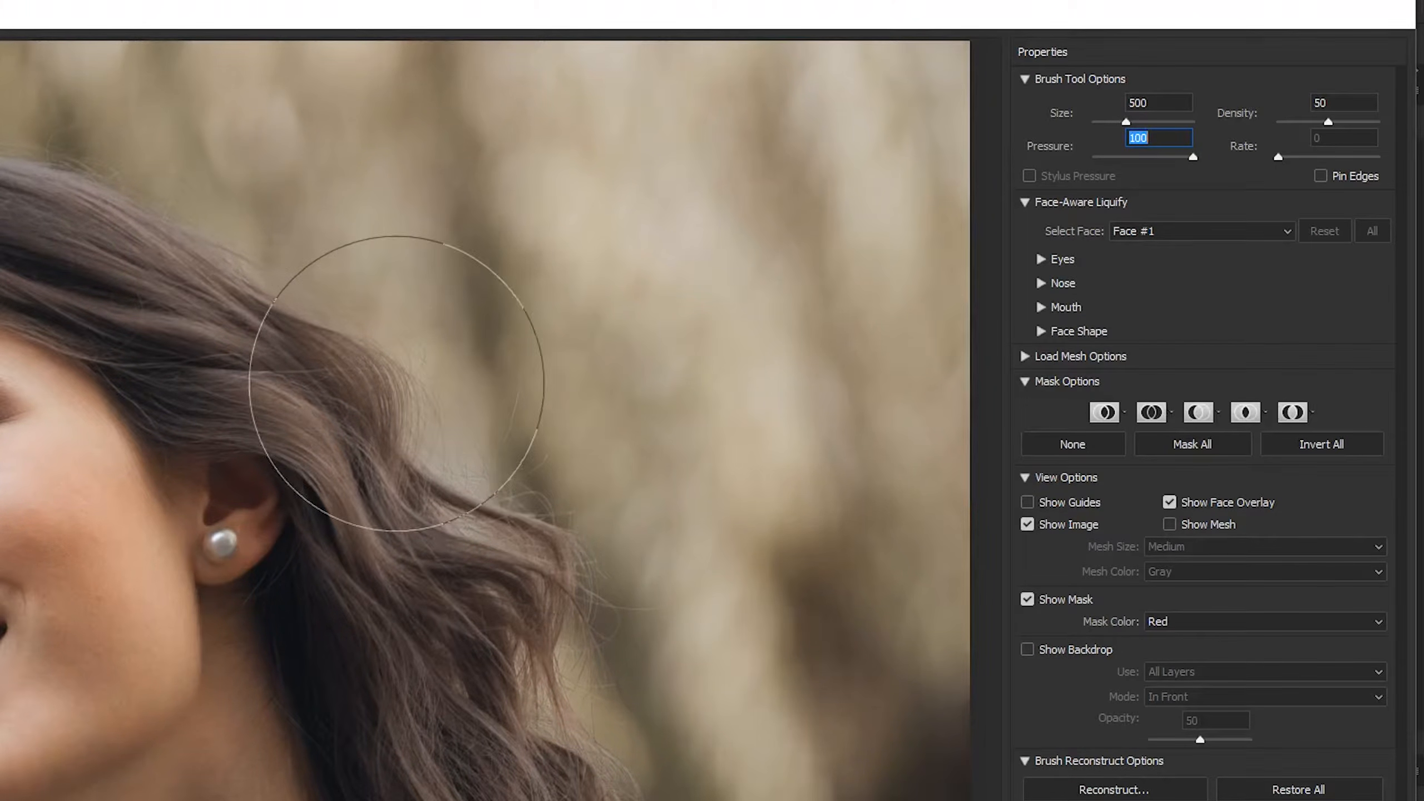
pyautogui.moveTo(276, 413)
pyautogui.mouseDown()
pyautogui.moveTo(437, 336)
pyautogui.moveTo(232, 471)
pyautogui.moveTo(388, 319)
pyautogui.moveTo(280, 382)
pyautogui.moveTo(282, 411)
pyautogui.moveTo(331, 386)
pyautogui.moveTo(261, 463)
pyautogui.moveTo(272, 444)
pyautogui.mouseUp()
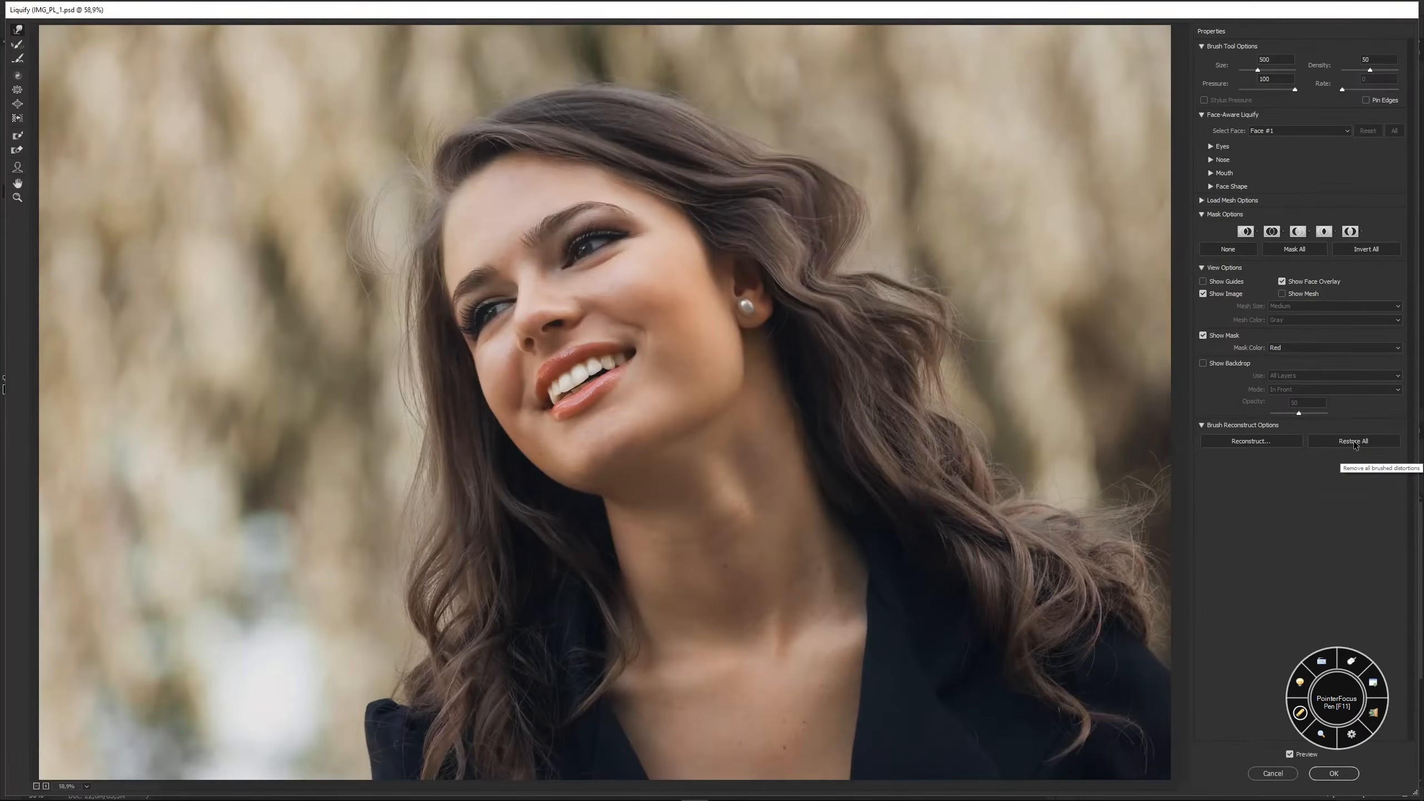
pyautogui.click(1353, 442)
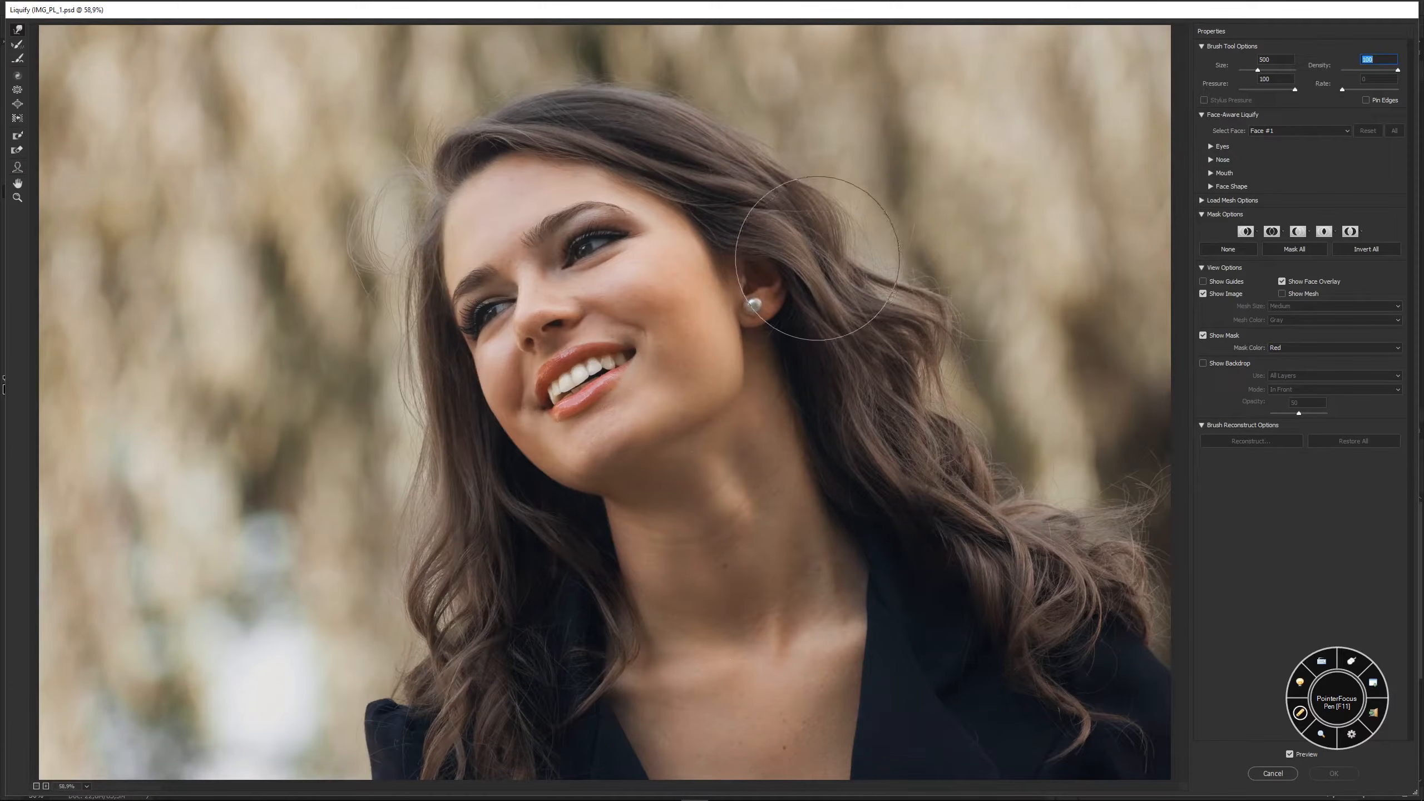
# Step: Warp the hair beside the ear, set the brush density to 50 and size to 600, and reshape the neck edge
pyautogui.moveTo(820, 248)
pyautogui.mouseDown()
pyautogui.moveTo(847, 235)
pyautogui.moveTo(817, 236)
pyautogui.mouseUp()
pyautogui.write('50')
pyautogui.press(']')
pyautogui.moveTo(776, 392); pyautogui.dragTo(735, 378)
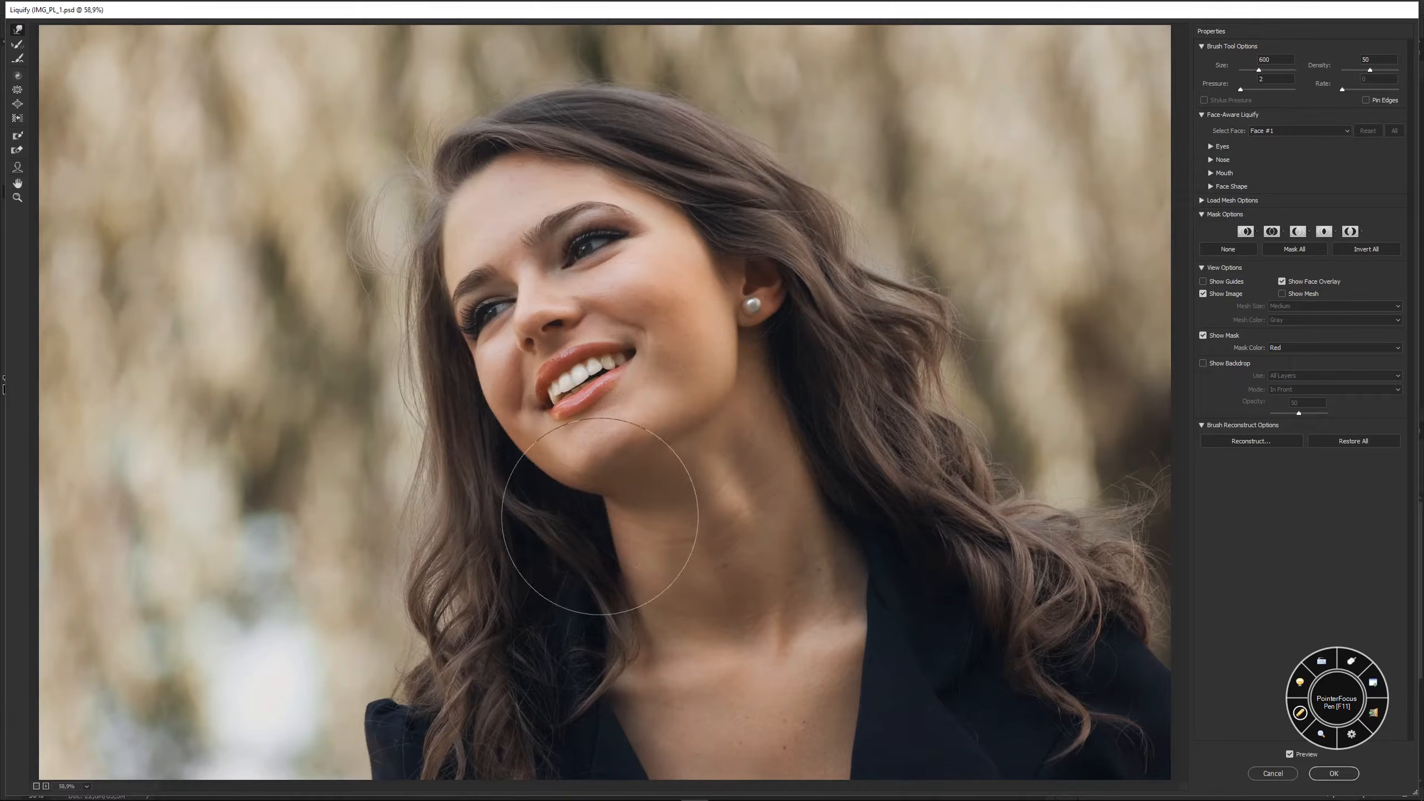
# Step: Paint a freeze mask over the face, ear and neck with the Freeze Mask tool at brush size 300
pyautogui.press('[')
pyautogui.press('[')
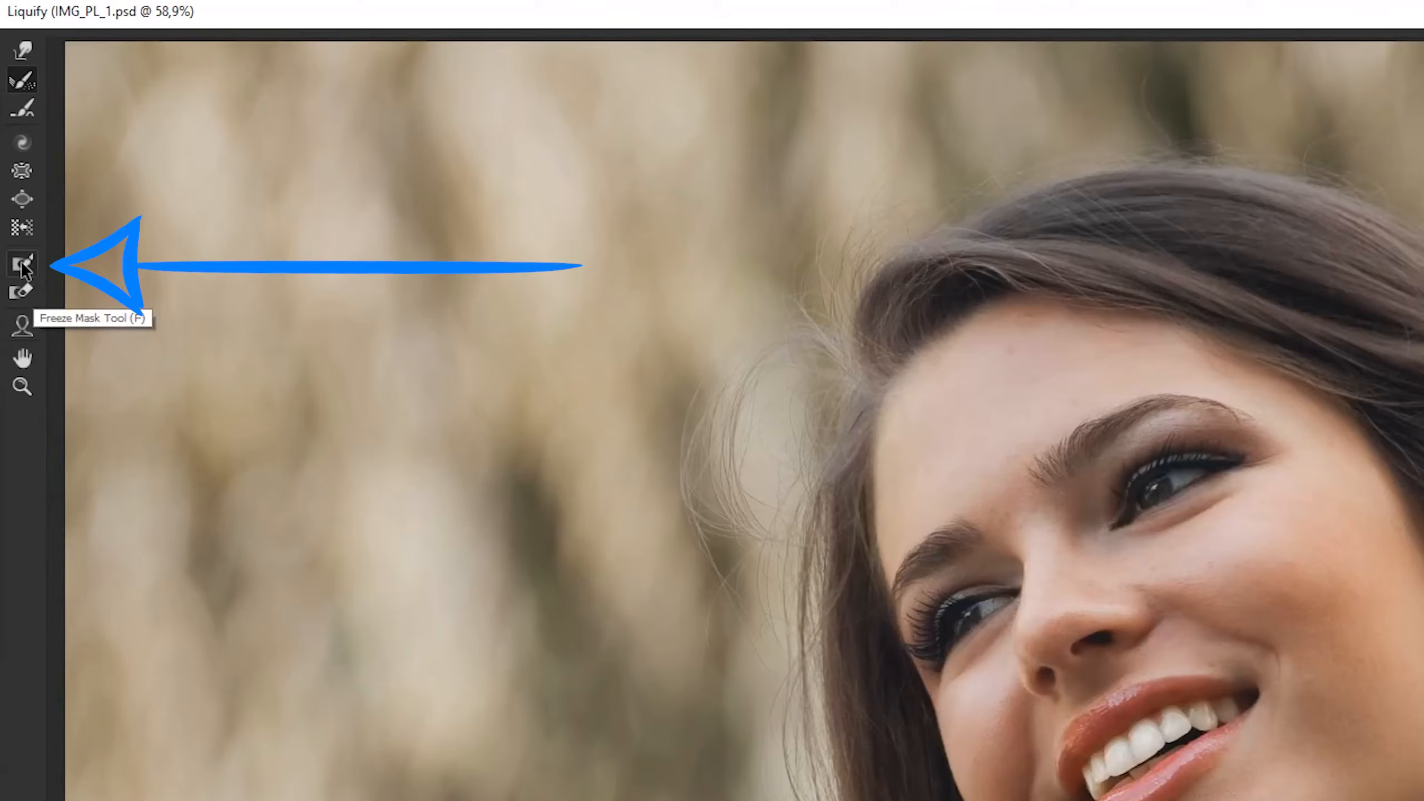
pyautogui.click(22, 265)
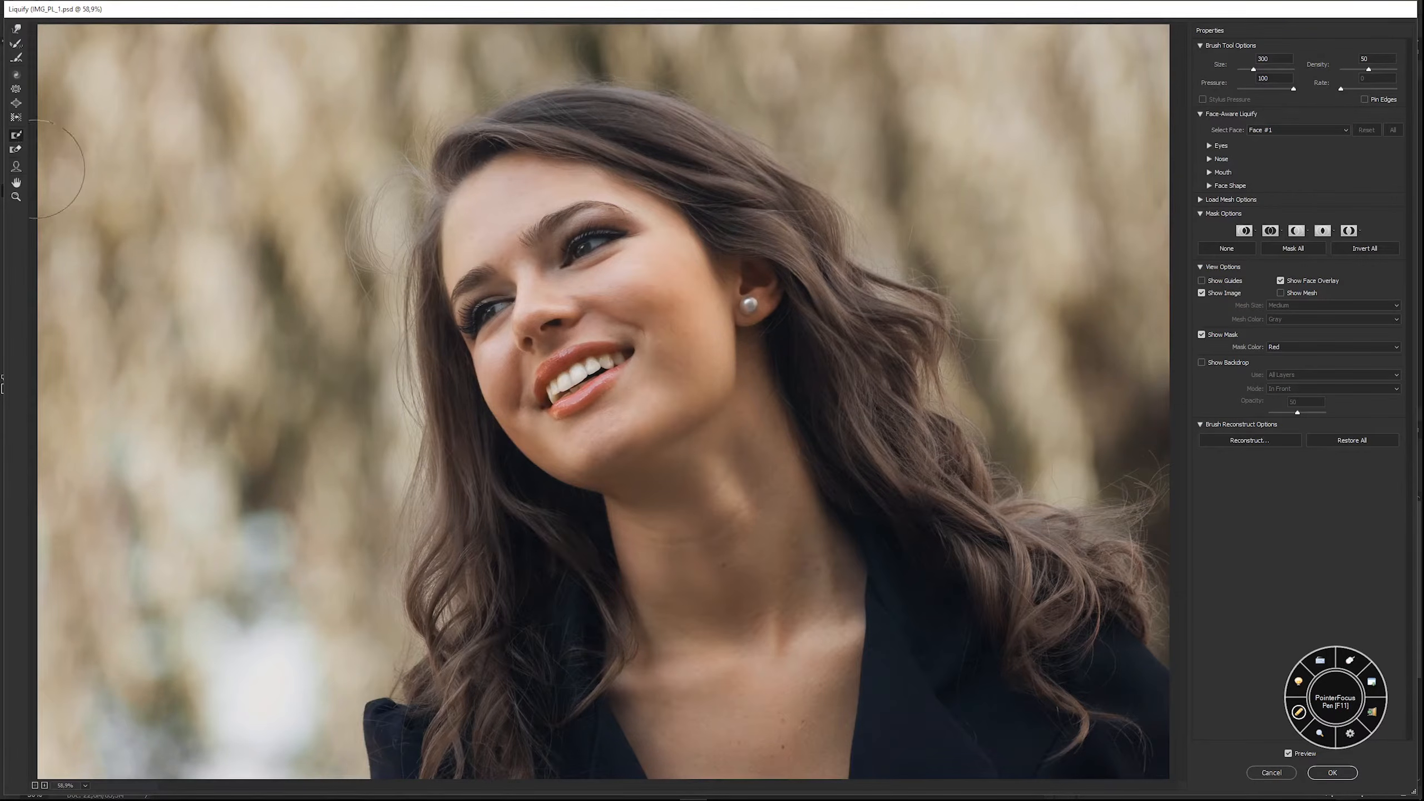
pyautogui.moveTo(527, 291)
pyautogui.mouseDown()
pyautogui.moveTo(493, 224)
pyautogui.moveTo(622, 207)
pyautogui.moveTo(679, 292)
pyautogui.moveTo(513, 324)
pyautogui.moveTo(667, 620)
pyautogui.moveTo(761, 533)
pyautogui.mouseUp()
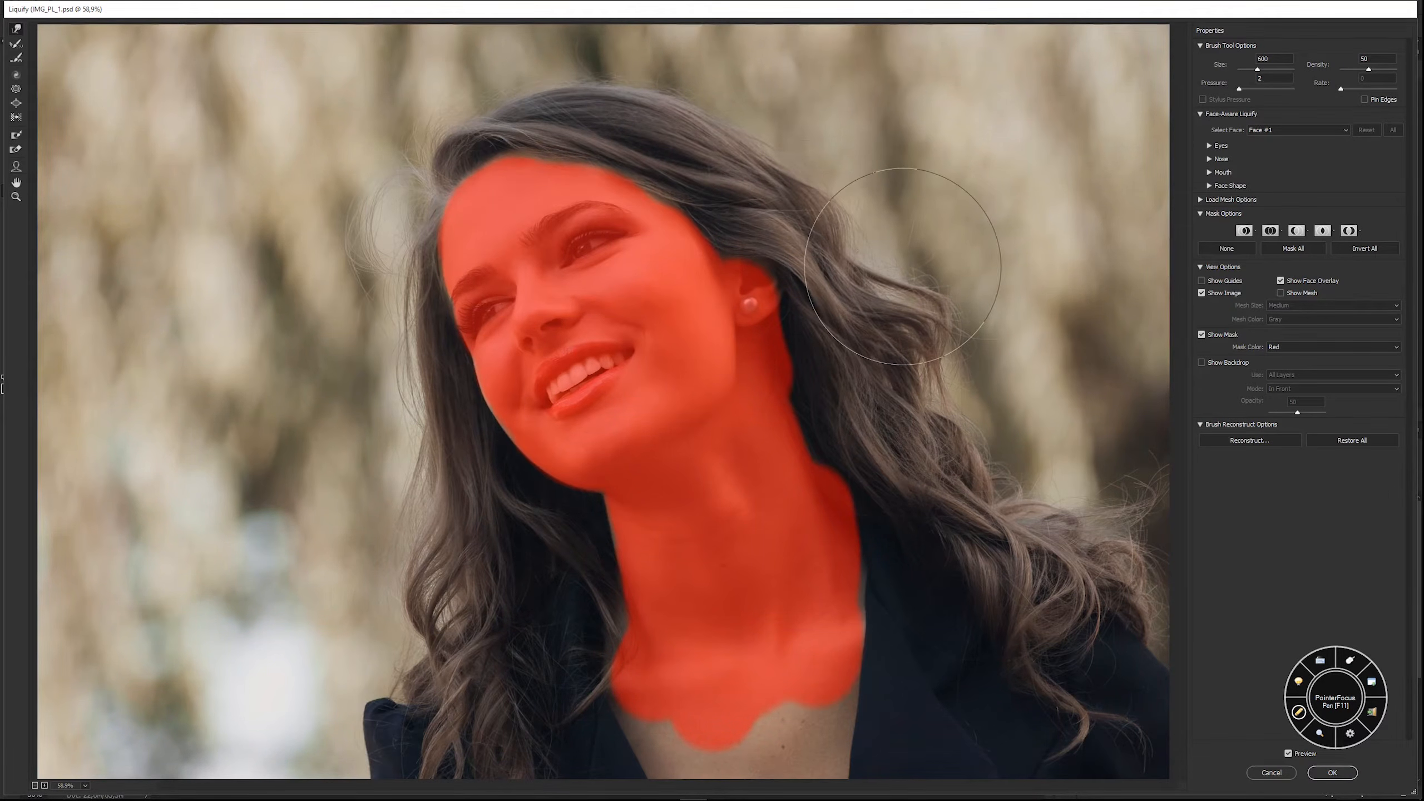
# Step: Thaw the mask between the chin and neck with a size 250 brush, and clear the remaining mask
pyautogui.press(']')
pyautogui.press(']')
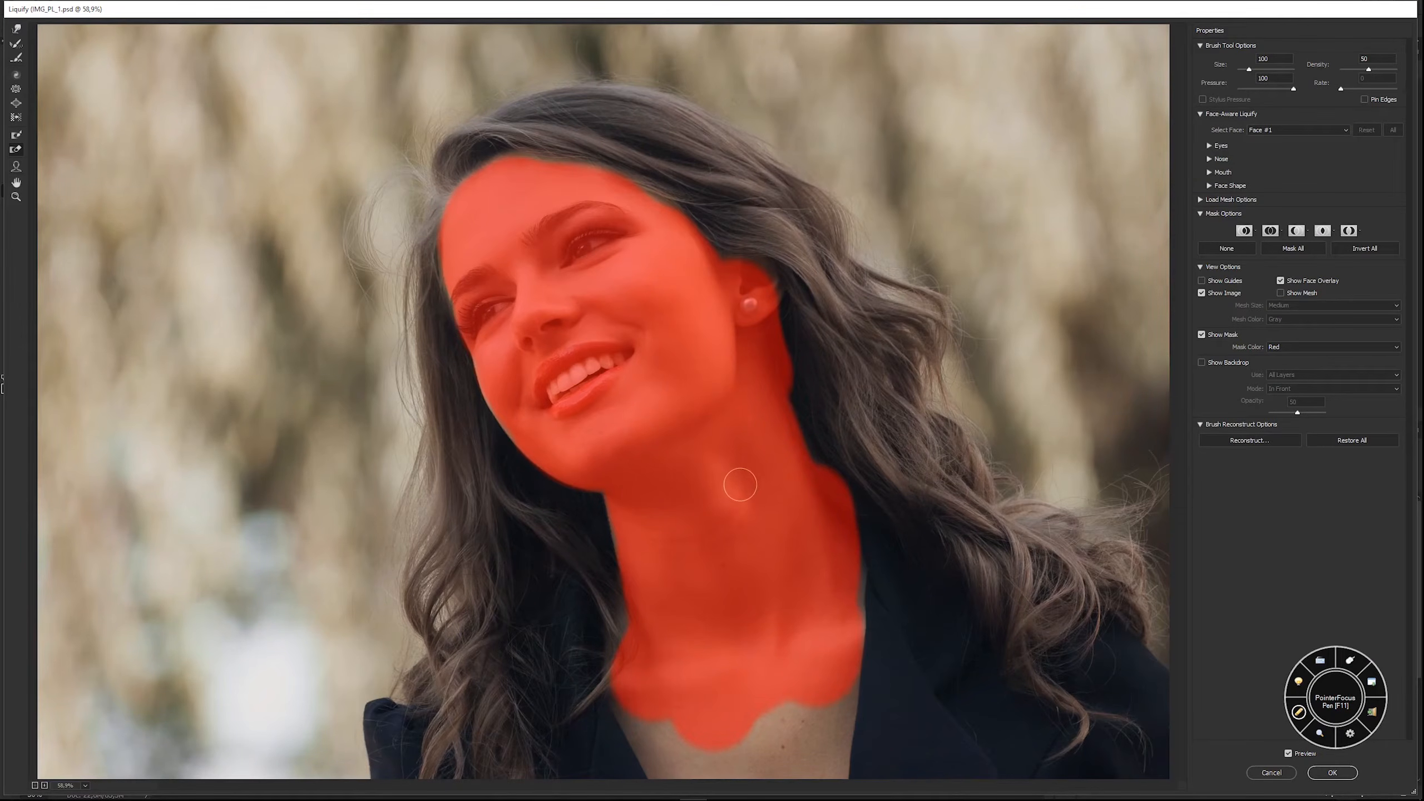
pyautogui.moveTo(706, 416)
pyautogui.mouseDown()
pyautogui.moveTo(684, 495)
pyautogui.moveTo(745, 547)
pyautogui.moveTo(716, 508)
pyautogui.moveTo(686, 587)
pyautogui.mouseUp()
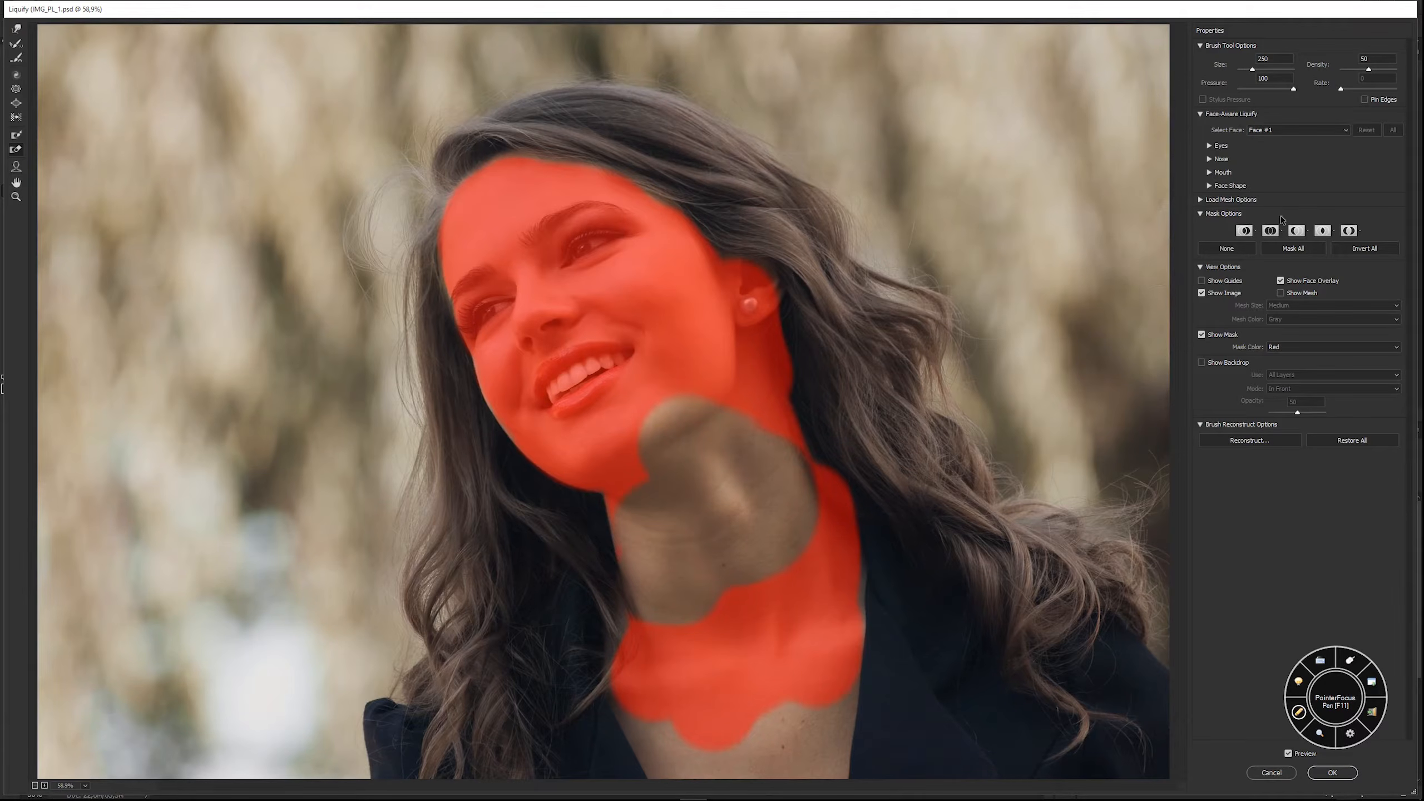
pyautogui.click(1226, 249)
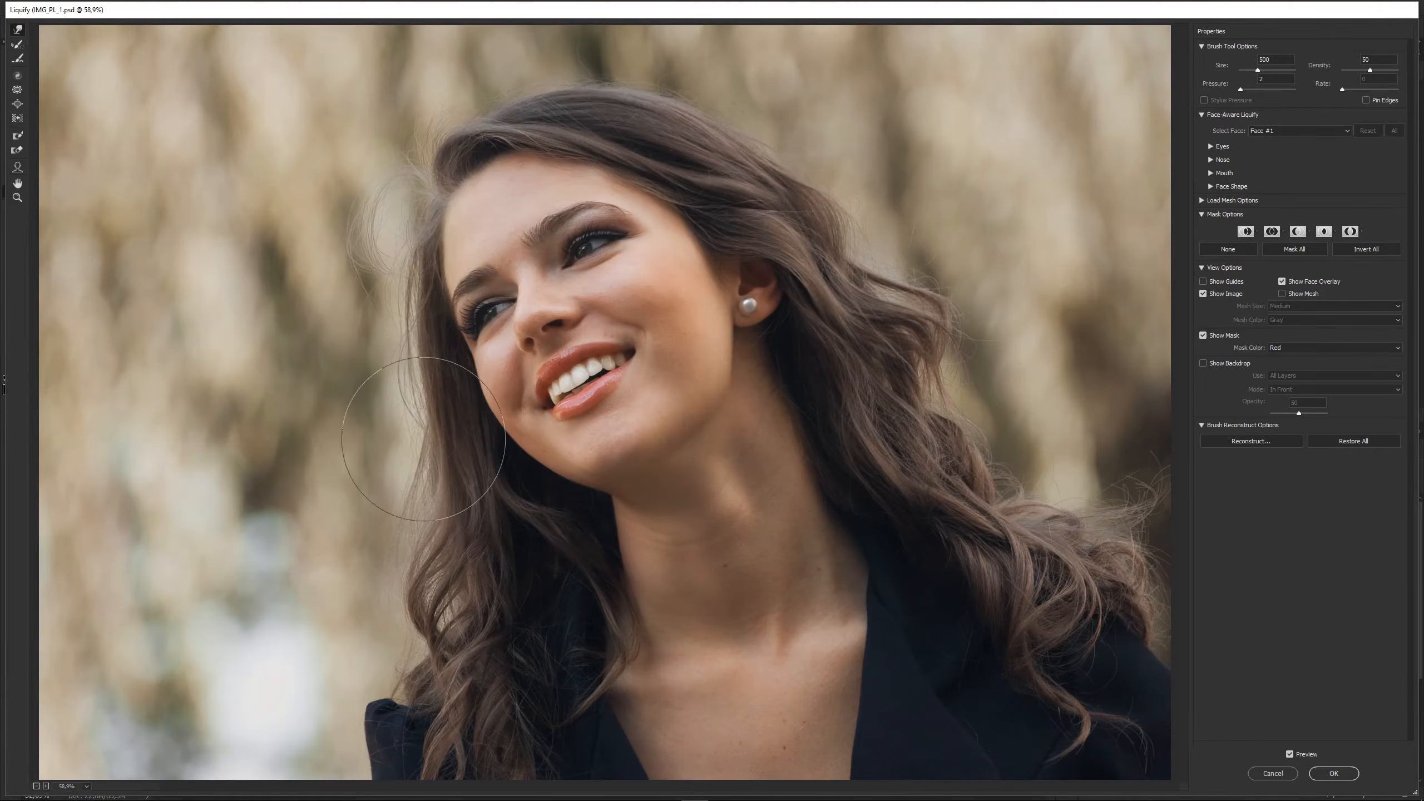
# Step: Set the Forward Warp brush size to 125 for detail work on the chin and jawline
pyautogui.press('[')
pyautogui.press('[')
pyautogui.press('[')
pyautogui.press('[')
pyautogui.press('[')
pyautogui.press('[')
pyautogui.press('[')
pyautogui.press('[')
pyautogui.press('[')
pyautogui.press('[')
pyautogui.hotkey('ctrl', '+')
pyautogui.hotkey('ctrl', '+')
pyautogui.hotkey('ctrl', '+')
pyautogui.press('[')
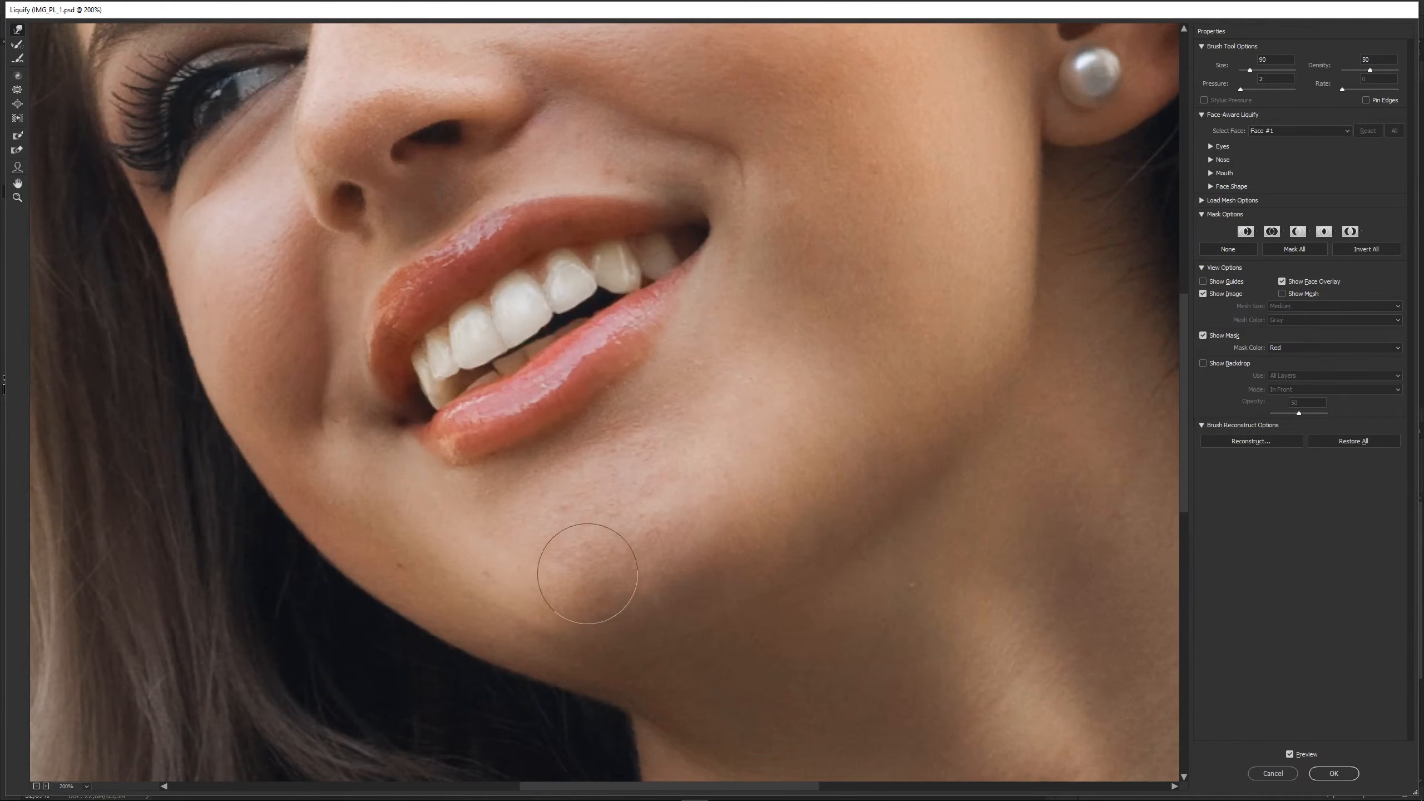
pyautogui.press(']')
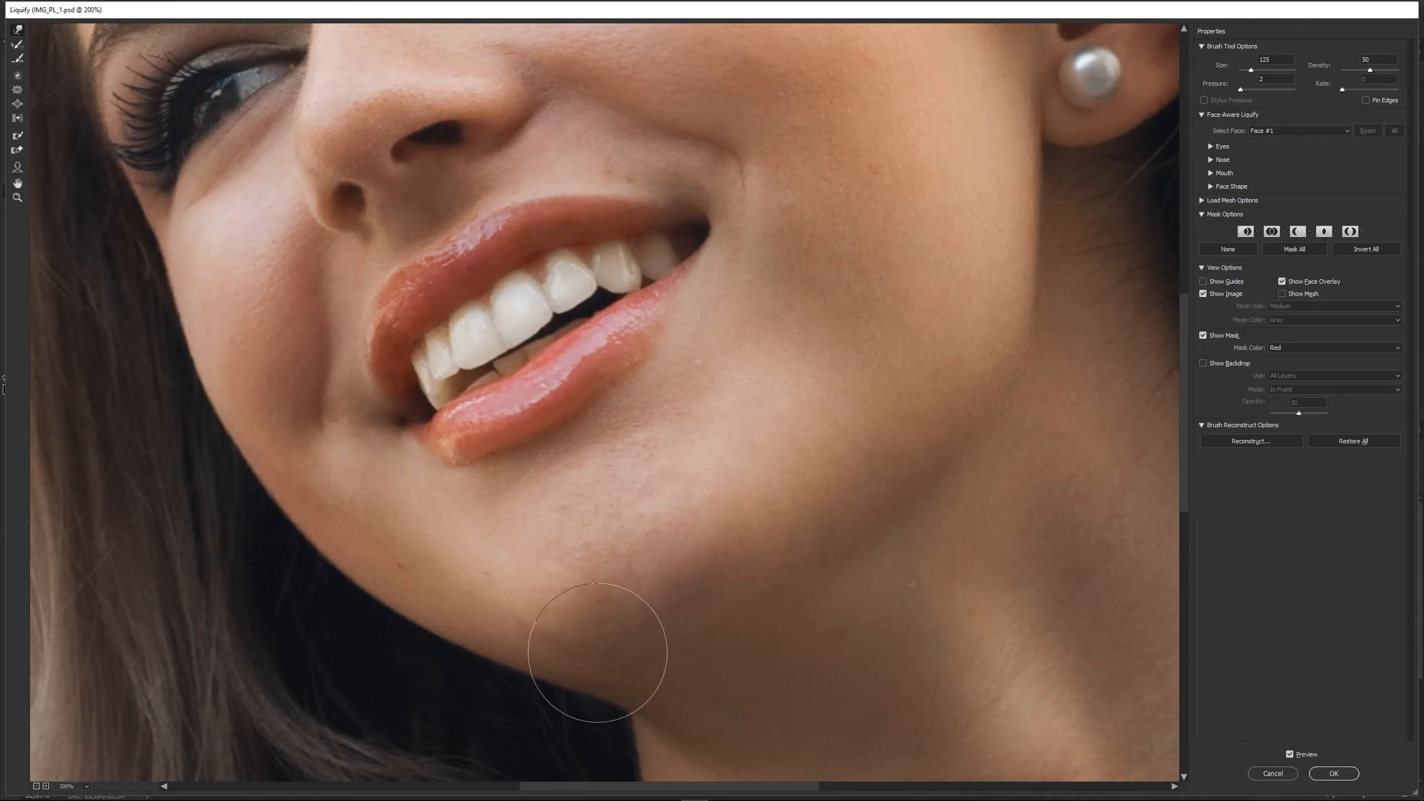
# Step: Protect the face, ear, neck and upper chest with a freeze mask before reshaping the hair
pyautogui.hotkey('ctrl', '-')
pyautogui.hotkey('ctrl', '-')
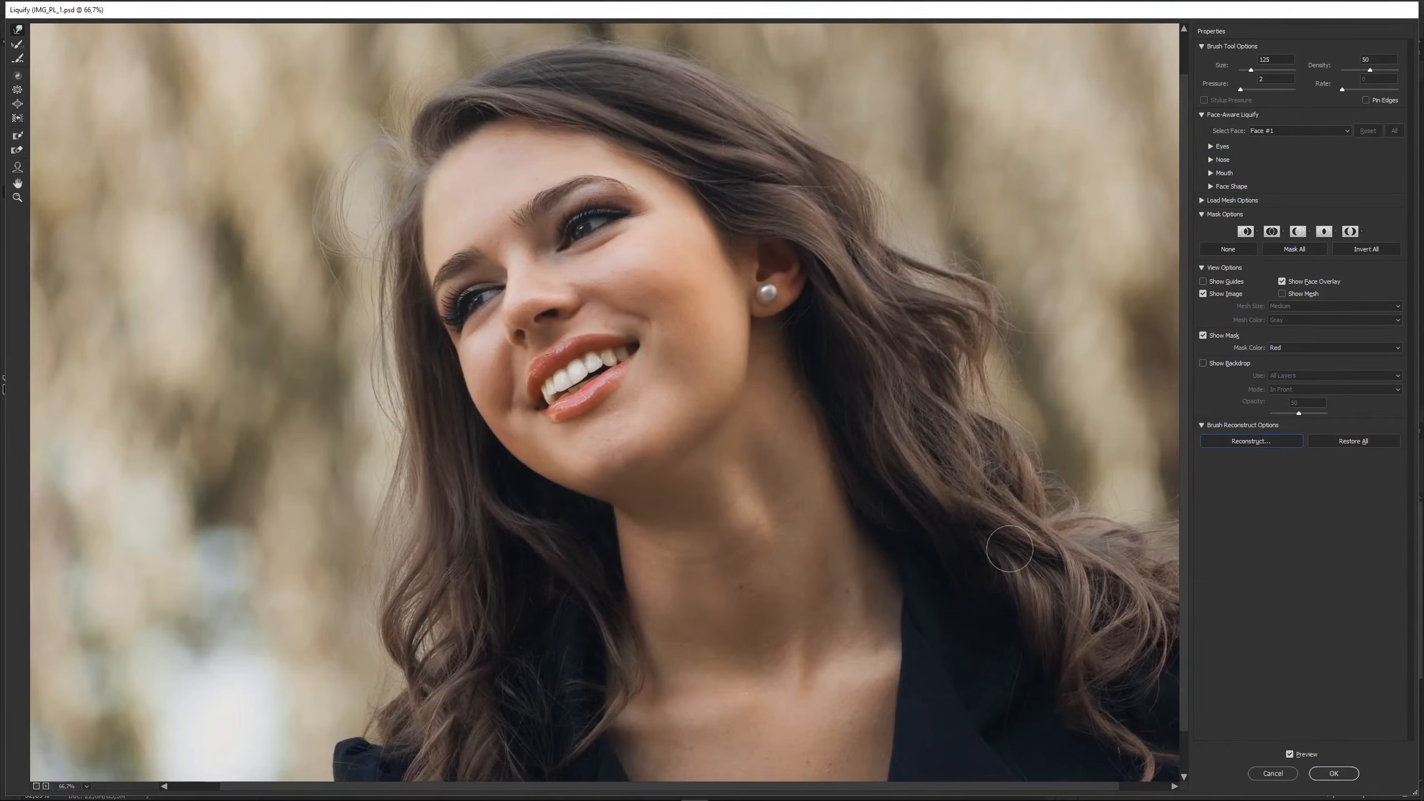
pyautogui.click(17, 138)
pyautogui.moveTo(504, 180)
pyautogui.mouseDown()
pyautogui.moveTo(644, 196)
pyautogui.moveTo(707, 331)
pyautogui.moveTo(662, 449)
pyautogui.moveTo(856, 694)
pyautogui.moveTo(745, 673)
pyautogui.mouseUp()
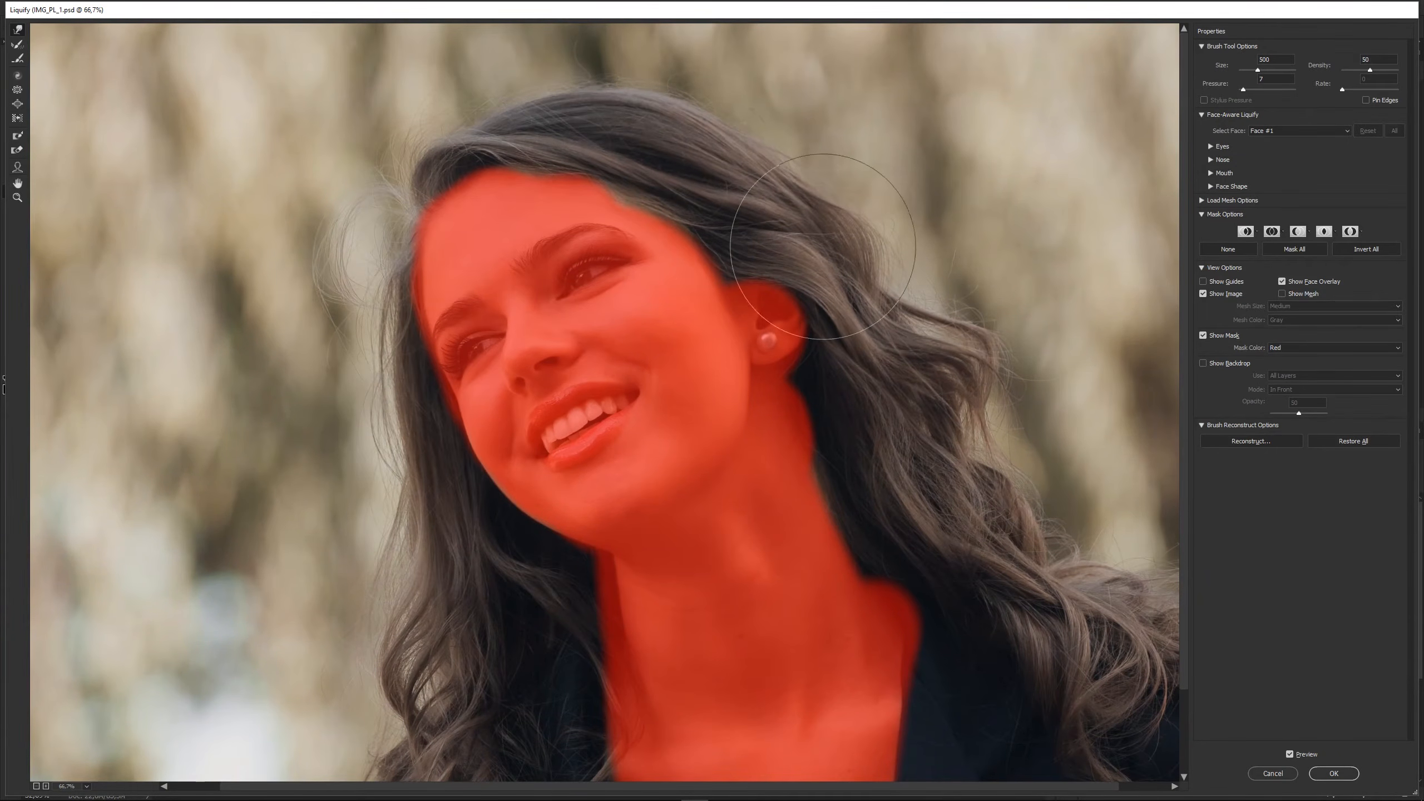
# Step: Push the hair outward on both sides with a size 500 brush at pressure 7 for more volume, and clear the mask
pyautogui.moveTo(984, 339)
pyautogui.mouseDown()
pyautogui.moveTo(687, 121)
pyautogui.moveTo(1073, 667)
pyautogui.moveTo(690, 151)
pyautogui.mouseUp()
pyautogui.moveTo(462, 307)
pyautogui.mouseDown()
pyautogui.moveTo(298, 601)
pyautogui.moveTo(280, 328)
pyautogui.moveTo(438, 689)
pyautogui.moveTo(408, 214)
pyautogui.moveTo(799, 216)
pyautogui.moveTo(248, 349)
pyautogui.moveTo(508, 601)
pyautogui.moveTo(1069, 489)
pyautogui.mouseUp()
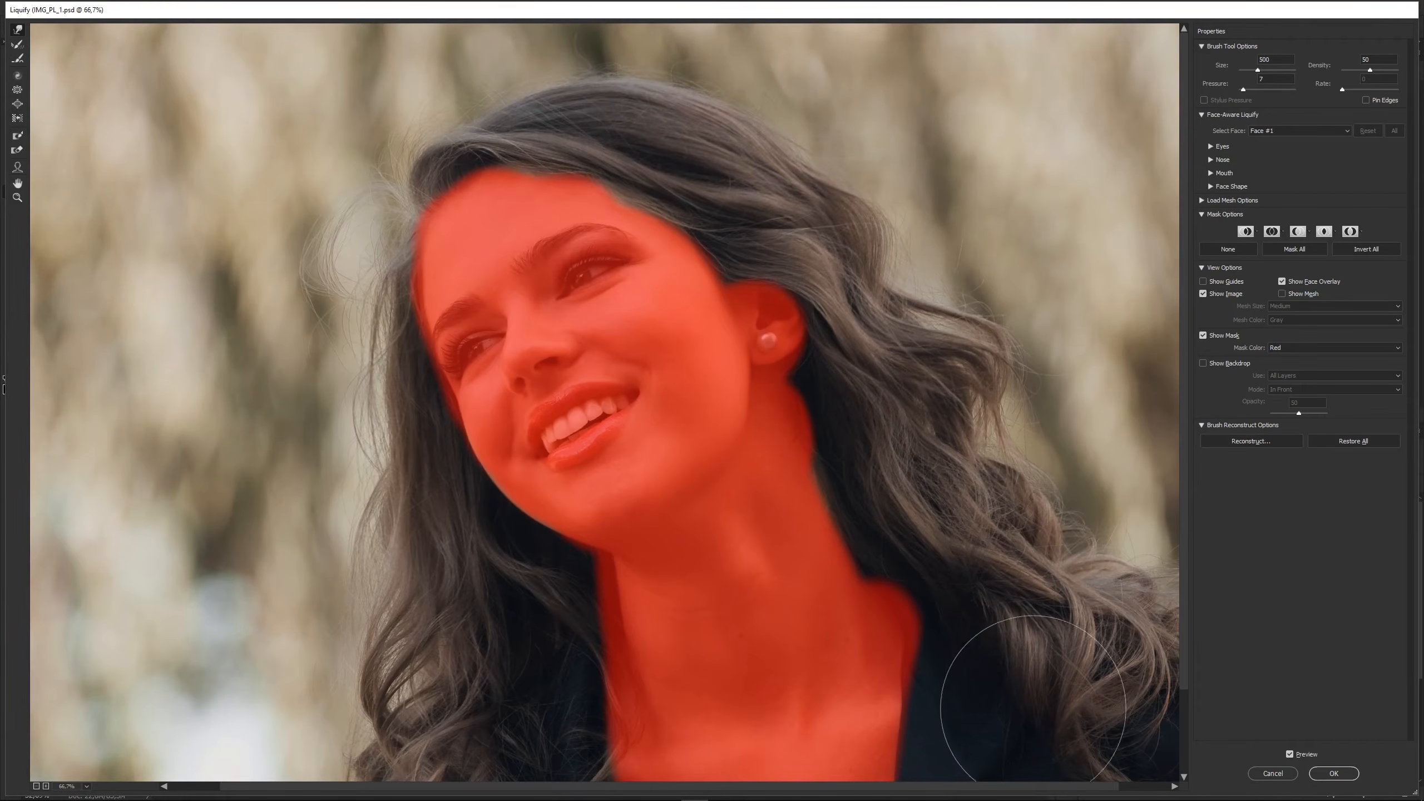
pyautogui.click(1228, 250)
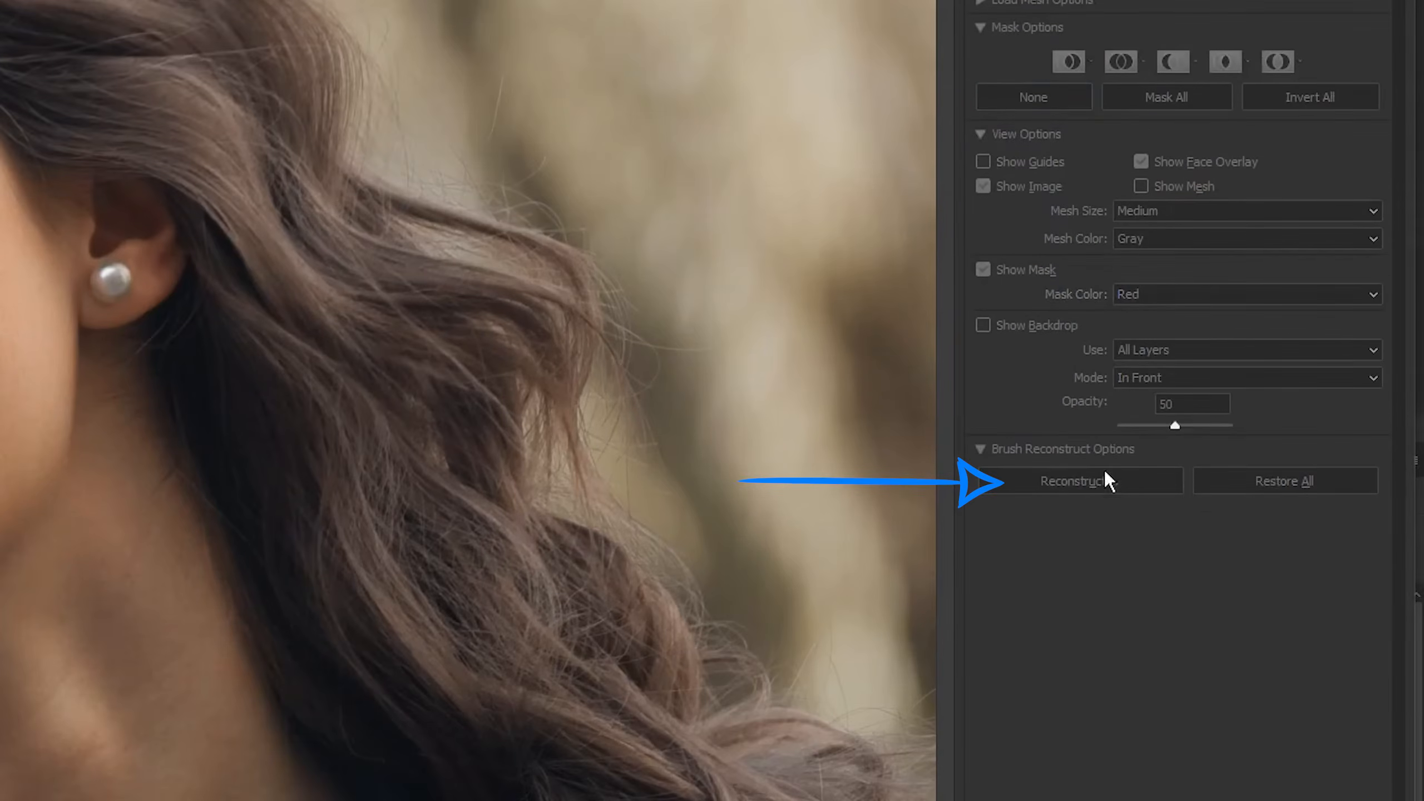
# Step: Try different Revert Reconstruction amounts on the warped portrait and accept the adjusted amount
pyautogui.click(1106, 476)
pyautogui.moveTo(623, 45); pyautogui.dragTo(1232, 59)
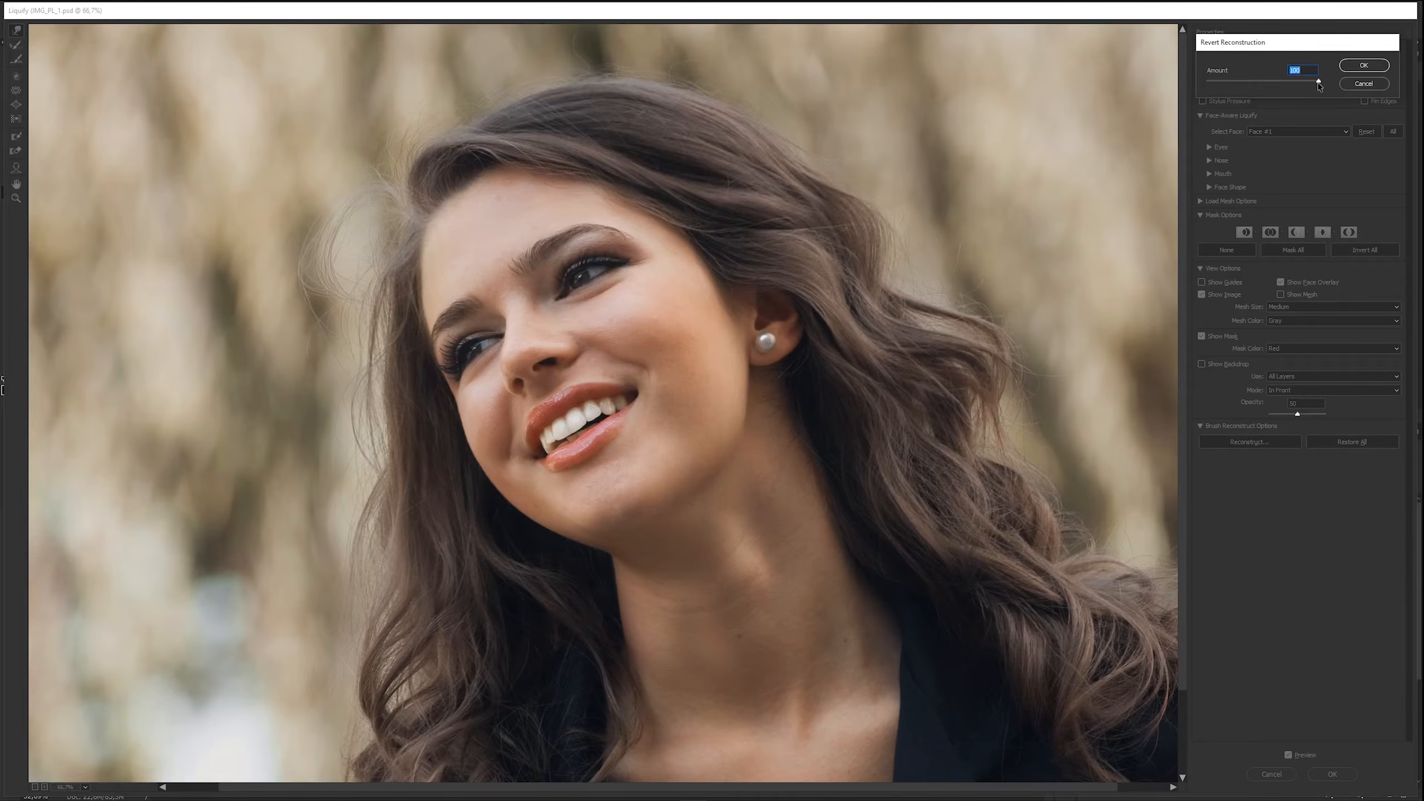
pyautogui.moveTo(1319, 83)
pyautogui.mouseDown()
pyautogui.moveTo(1201, 86)
pyautogui.moveTo(1215, 84)
pyautogui.mouseUp()
pyautogui.moveTo(1241, 87); pyautogui.dragTo(1329, 89)
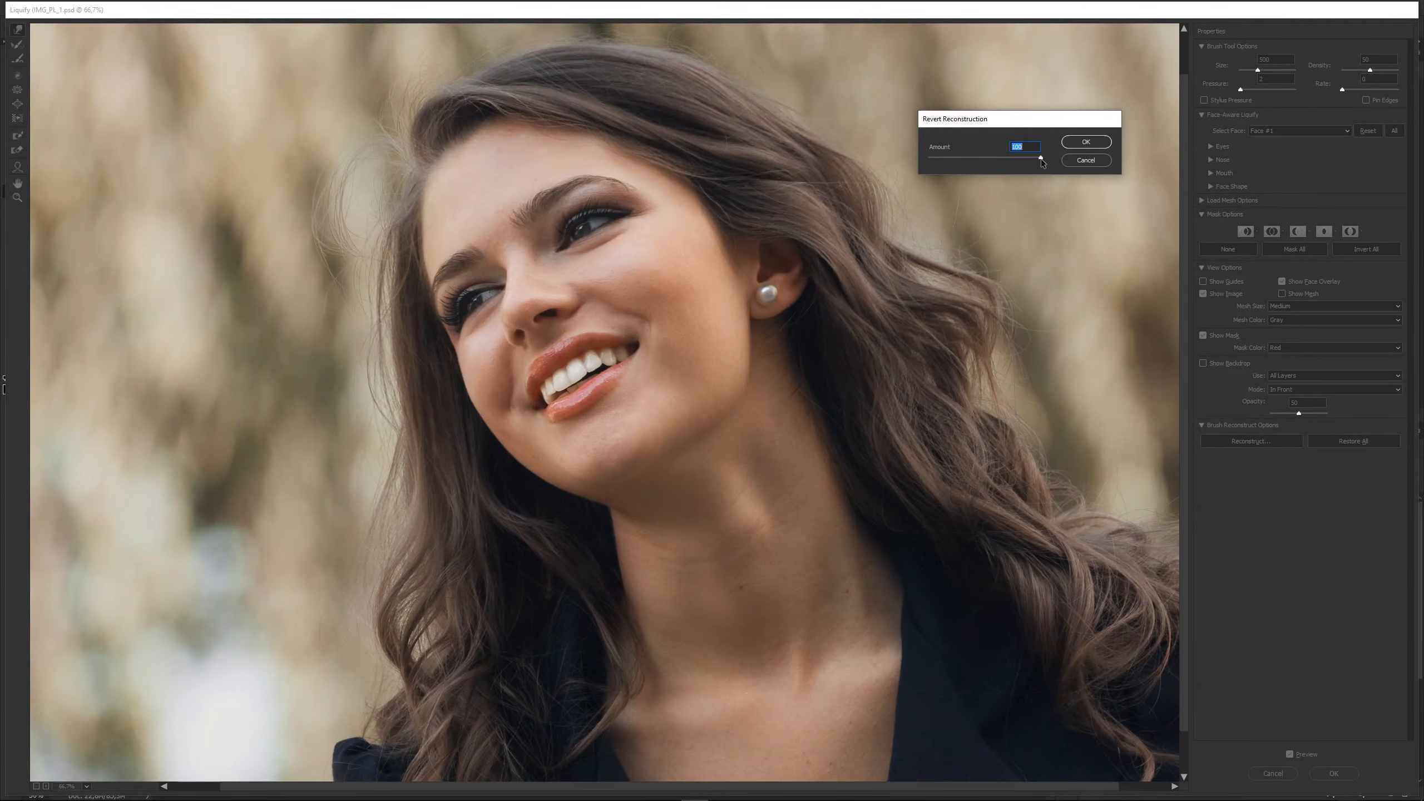
pyautogui.moveTo(1037, 158)
pyautogui.mouseDown()
pyautogui.moveTo(1006, 156)
pyautogui.moveTo(1035, 154)
pyautogui.mouseUp()
pyautogui.click(1086, 143)
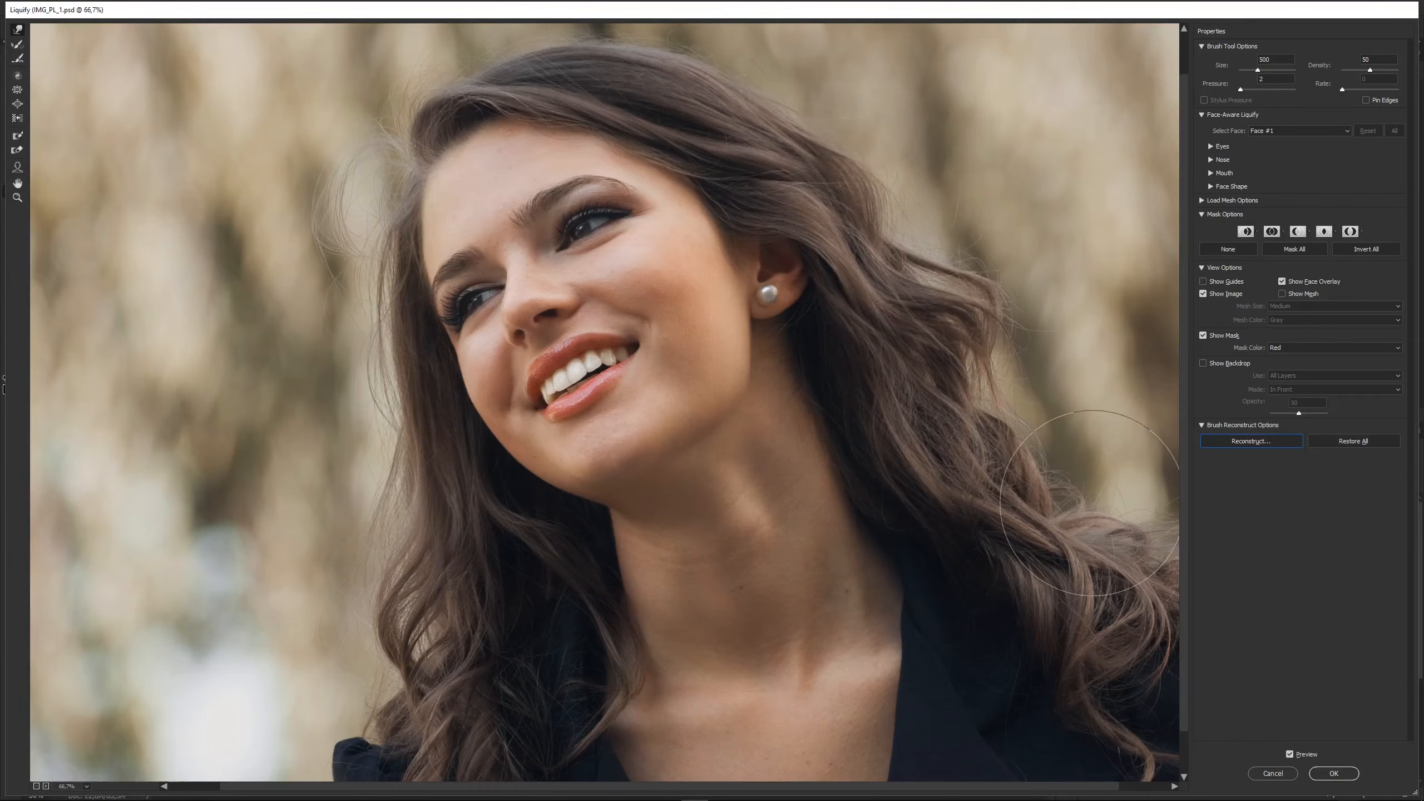
# Step: Apply the Liquify changes to Layer 2 and toggle the layer's visibility off and on to compare before and after
pyautogui.click(1334, 773)
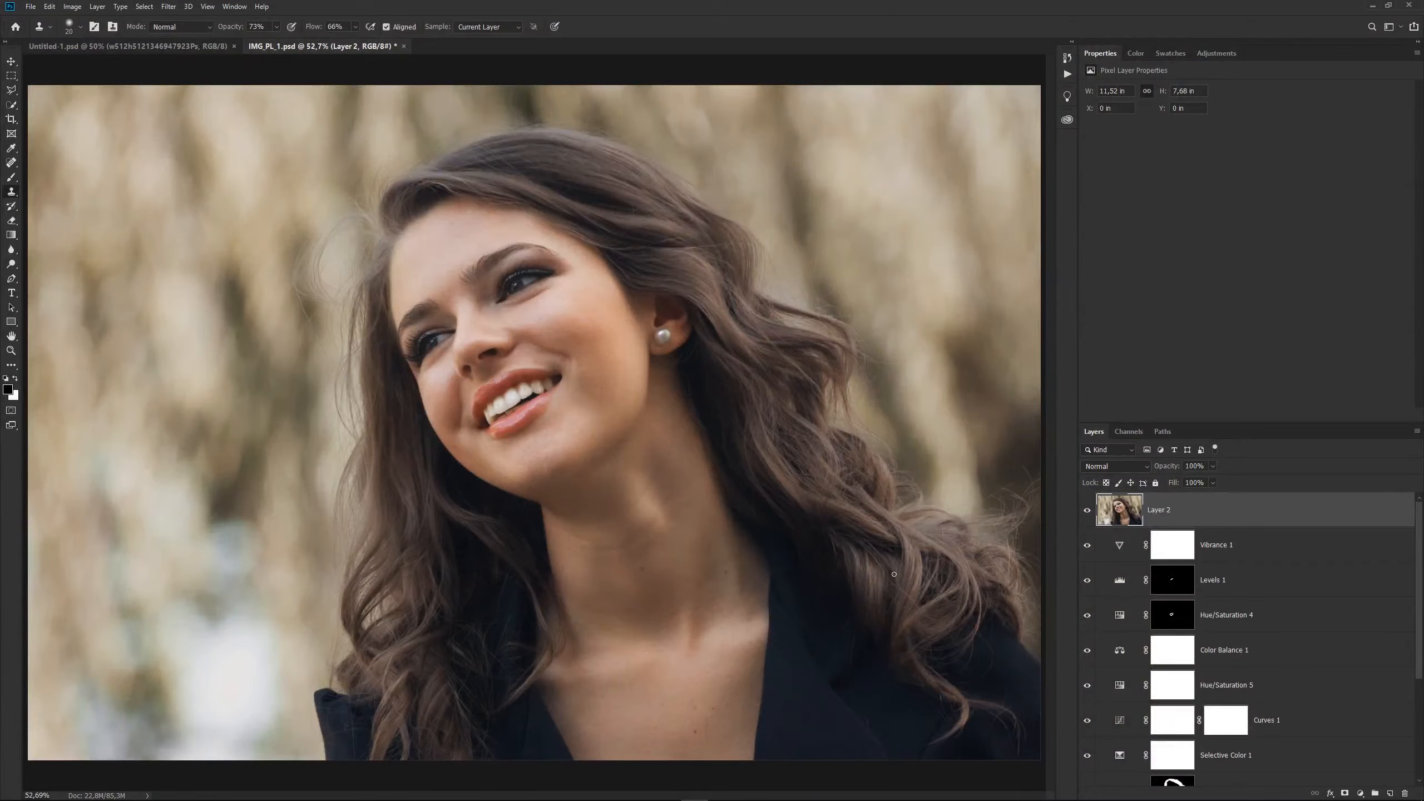
pyautogui.click(1087, 511)
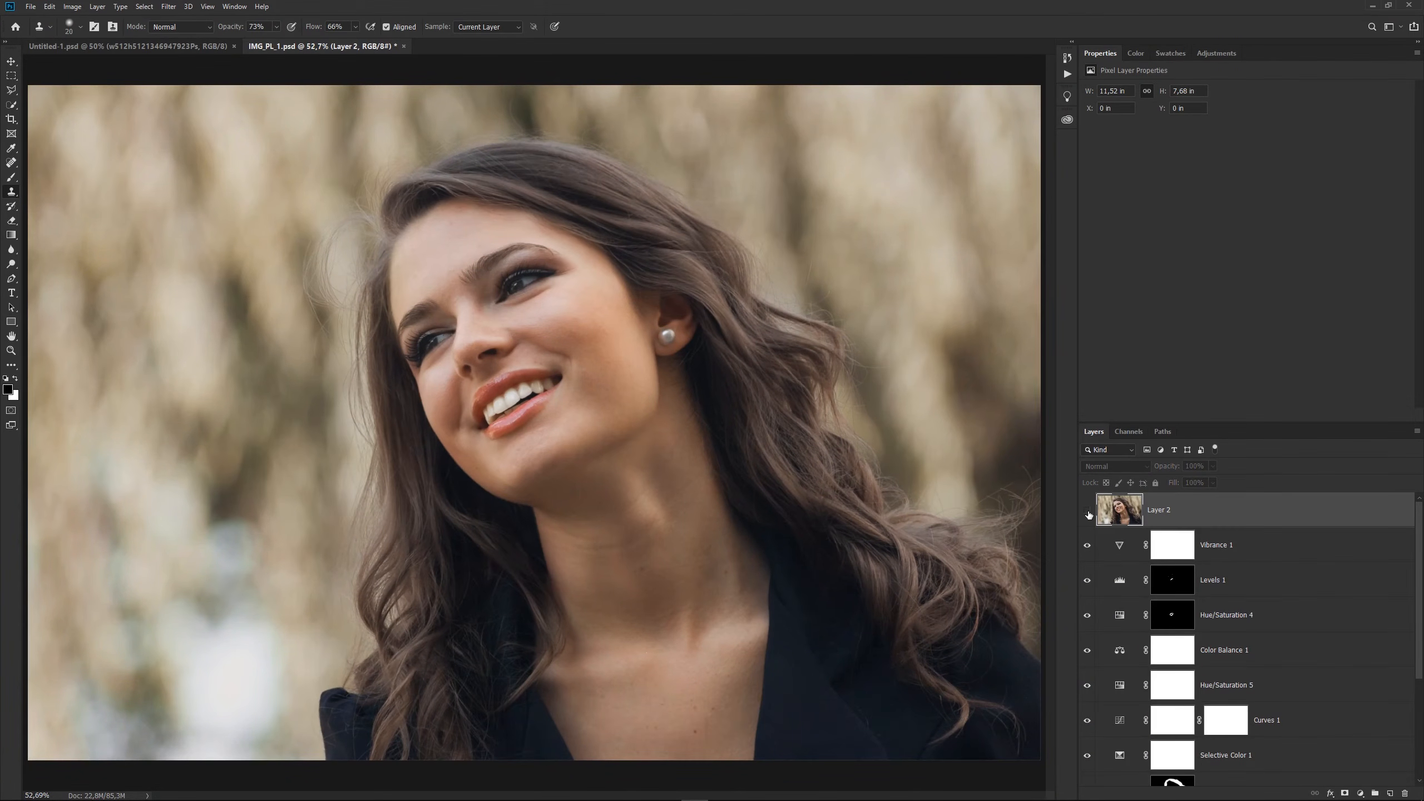
pyautogui.click(1087, 511)
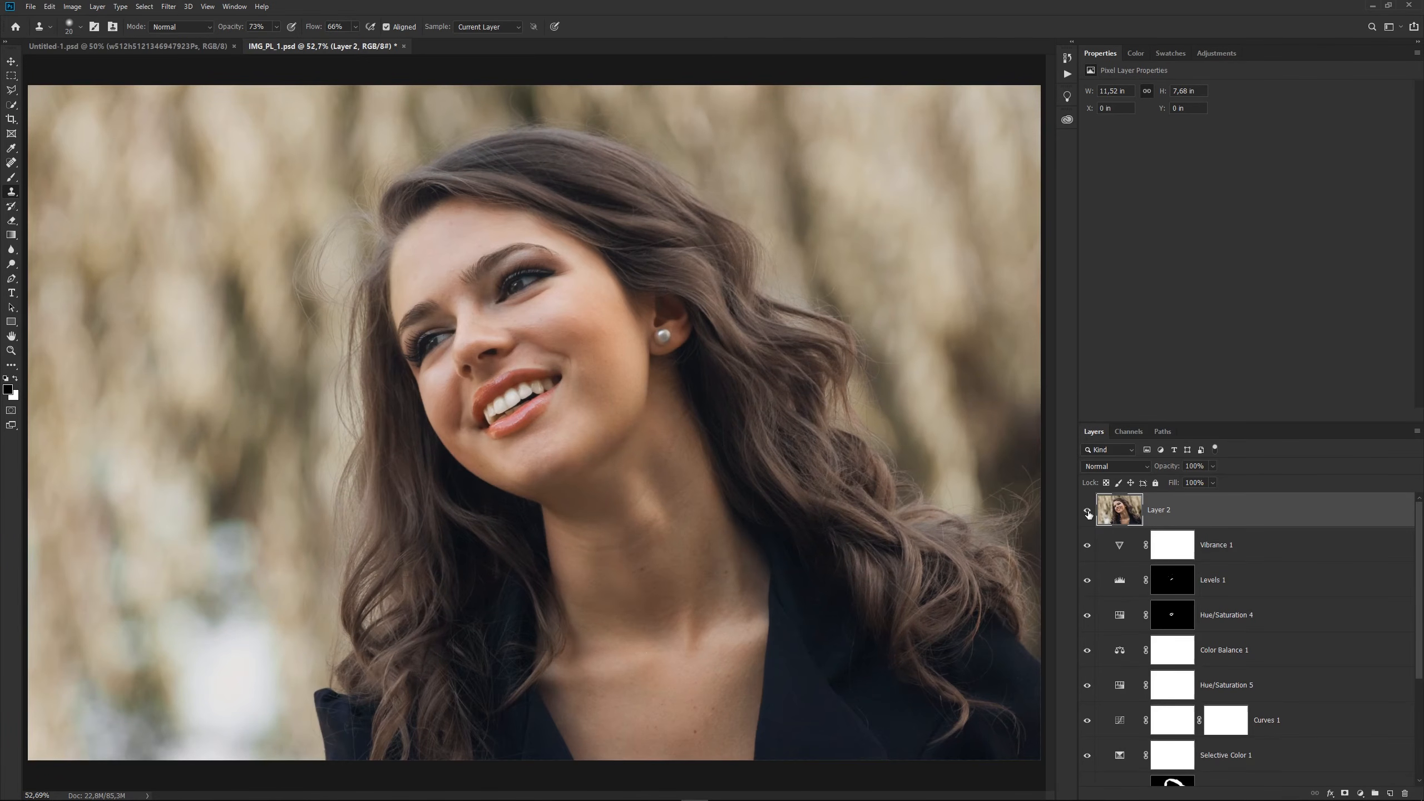